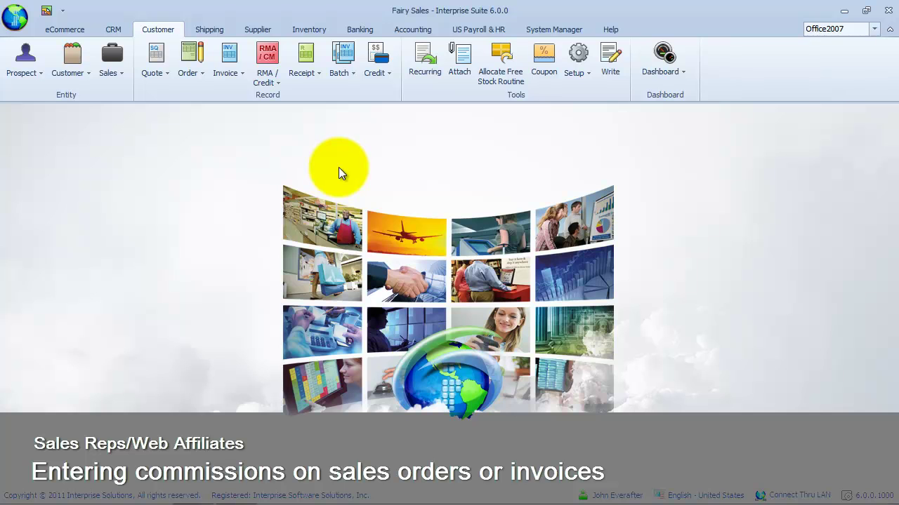
Start a new sales order for ship-to customer Alice in Wonderland Tours.
click(197, 81)
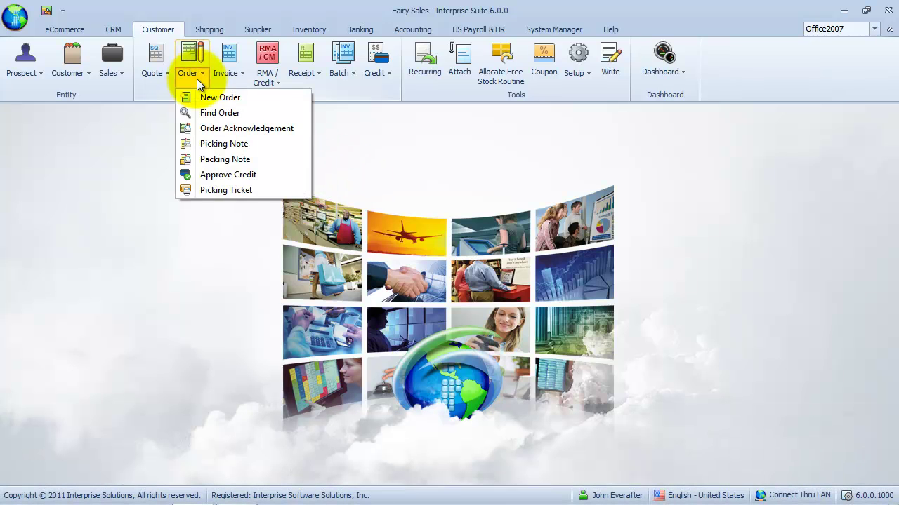
click(244, 97)
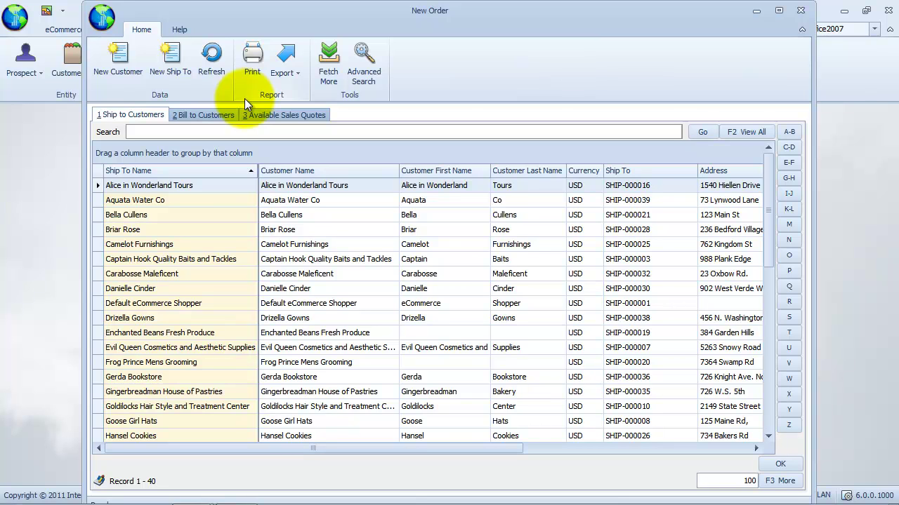
click(205, 186)
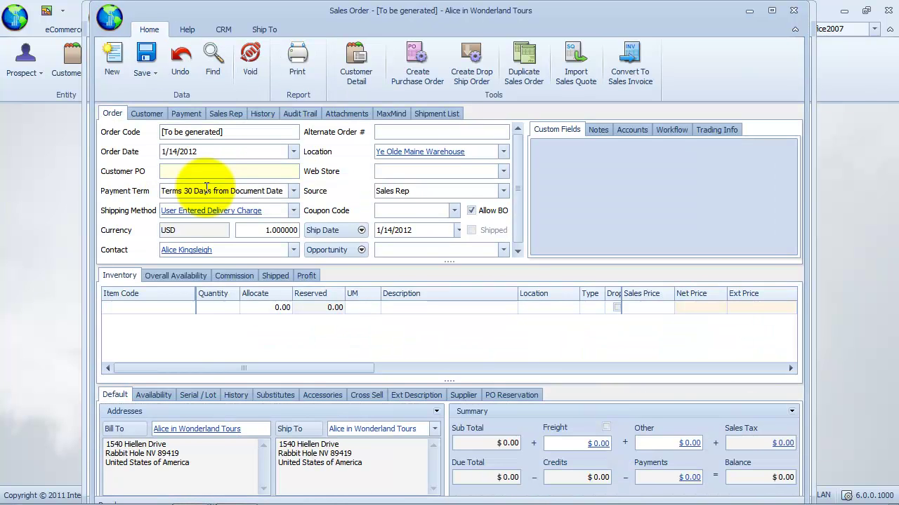
click(191, 307)
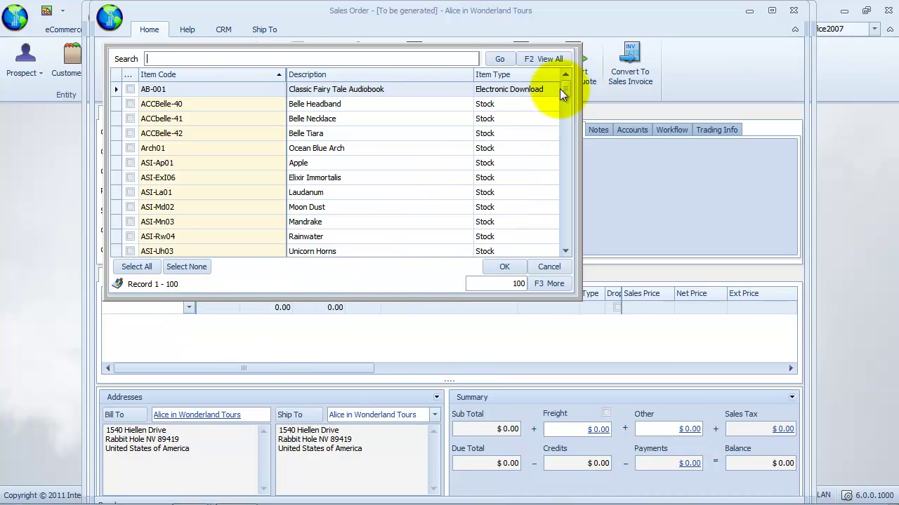
Add an Evennstand40 Black Candle Stand line with quantity 5, totalling $169.95.
drag(565, 89, 558, 139)
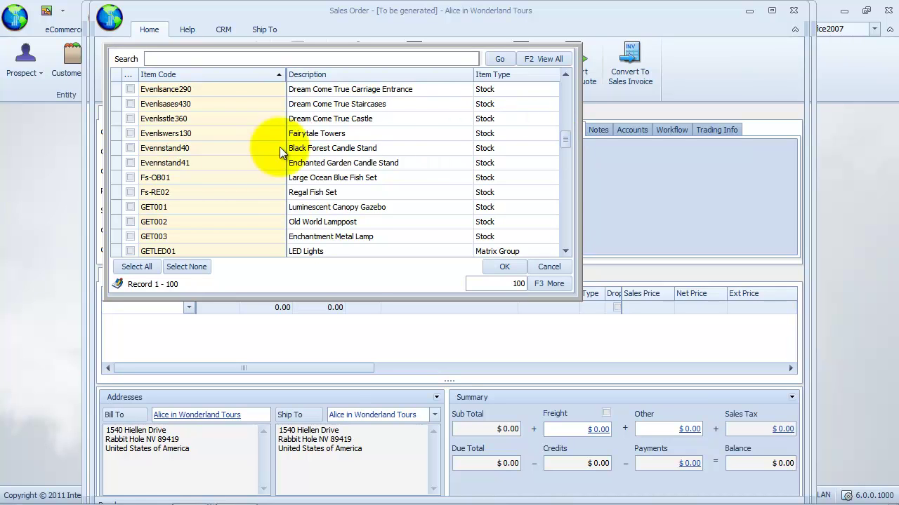
click(130, 148)
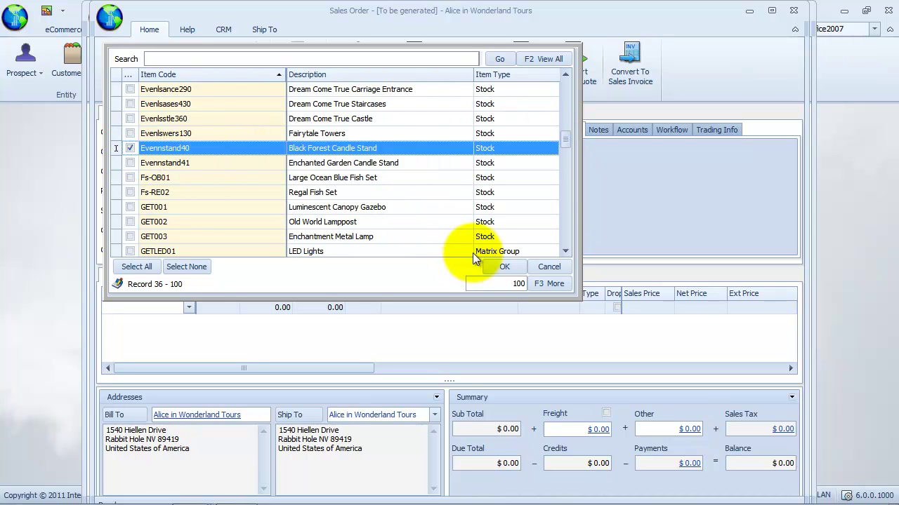
click(496, 266)
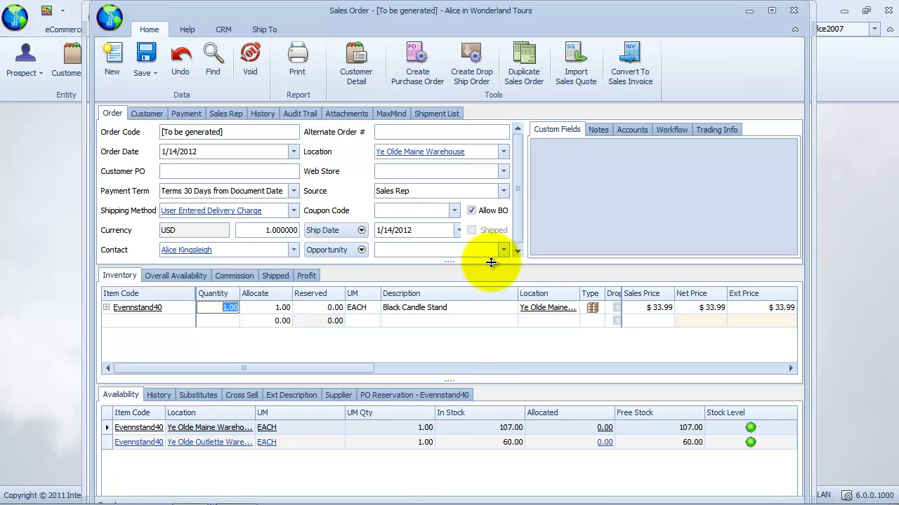
text(5)
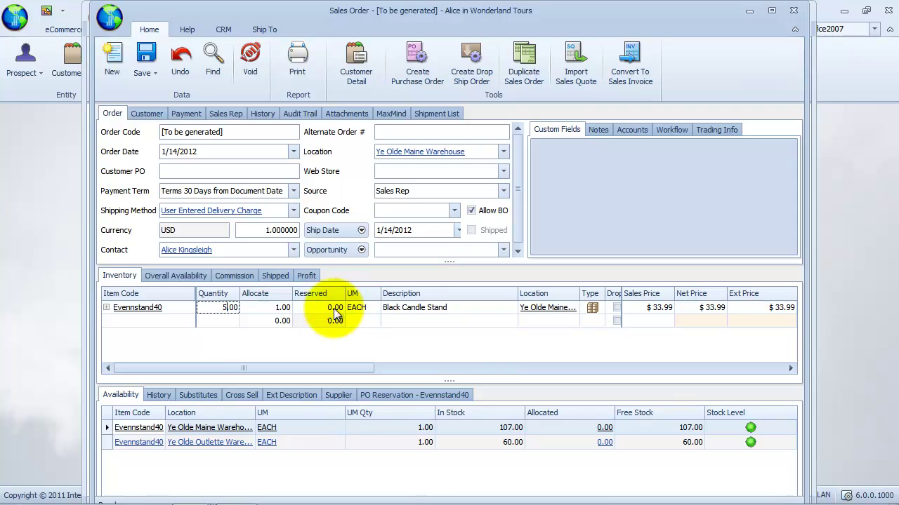
click(178, 321)
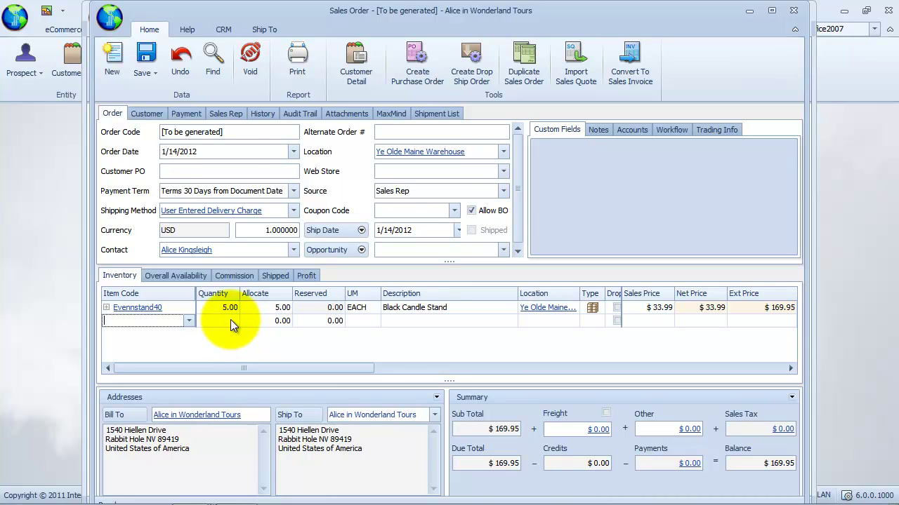
Assign the first contact to the Terence Sales rep row, showing its $17.00 commission.
click(232, 113)
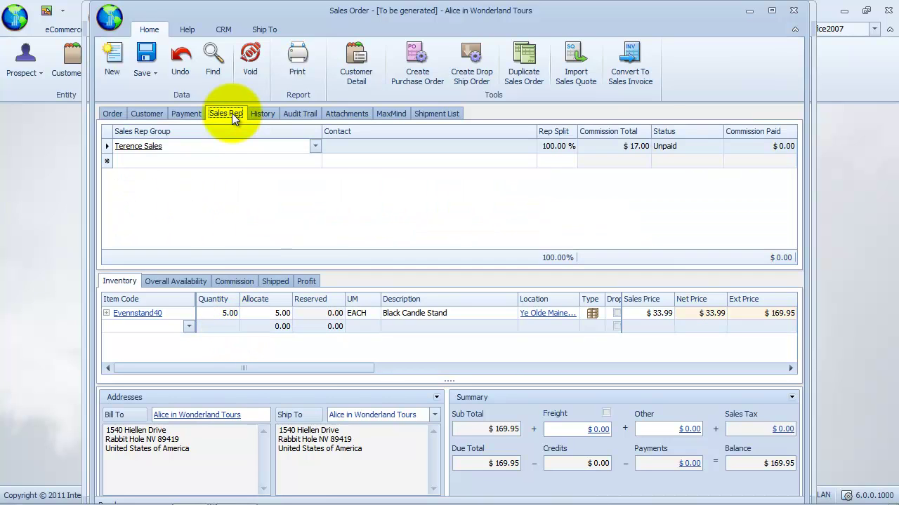
click(240, 280)
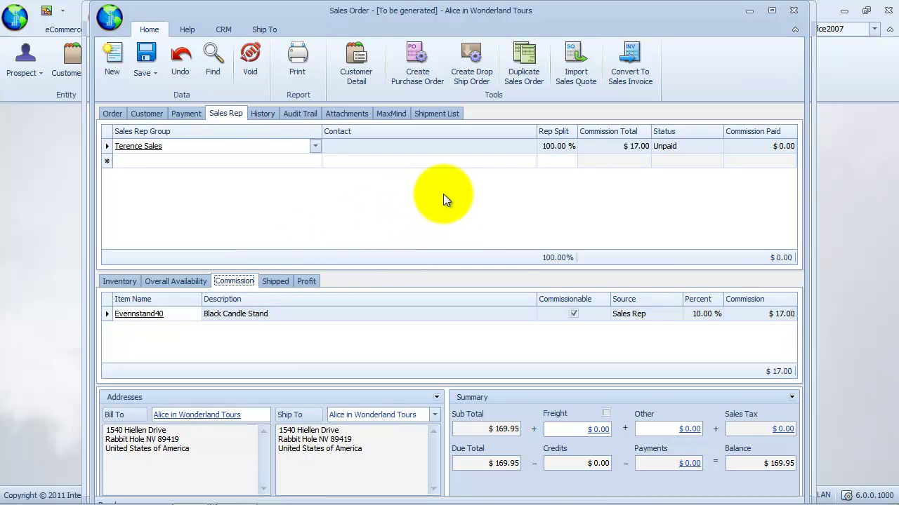
click(500, 150)
click(529, 146)
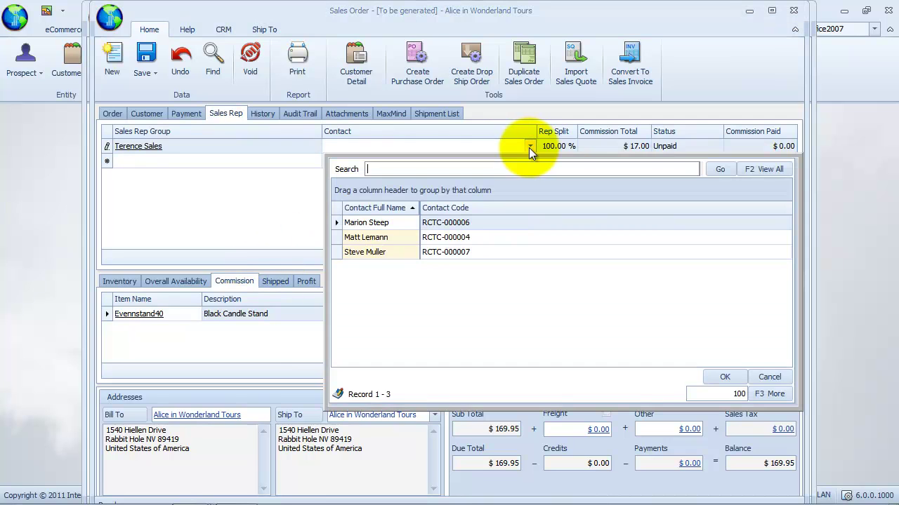
click(403, 221)
double_click(403, 222)
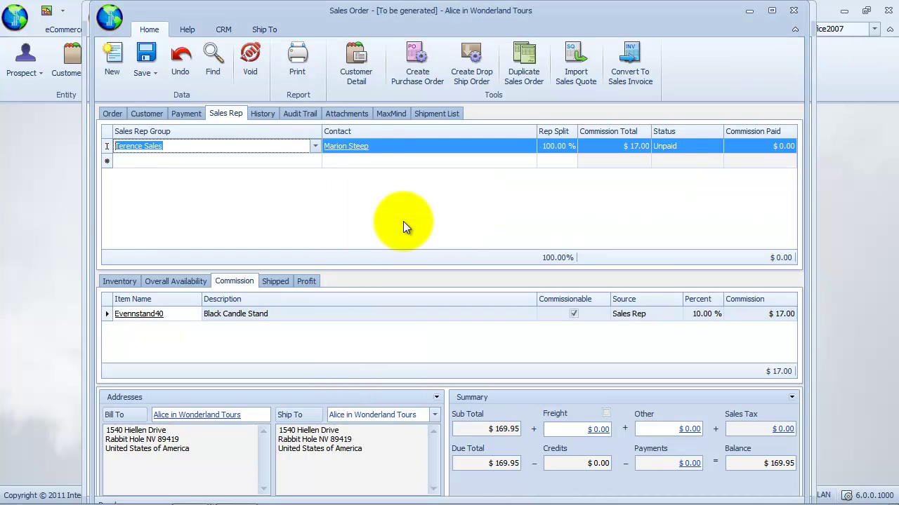
Start a second sales rep row for the order.
click(315, 161)
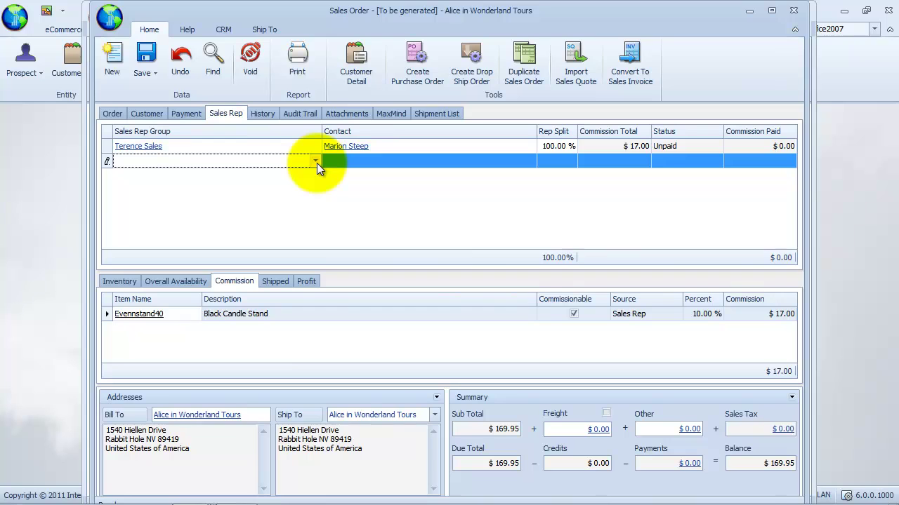
click(308, 148)
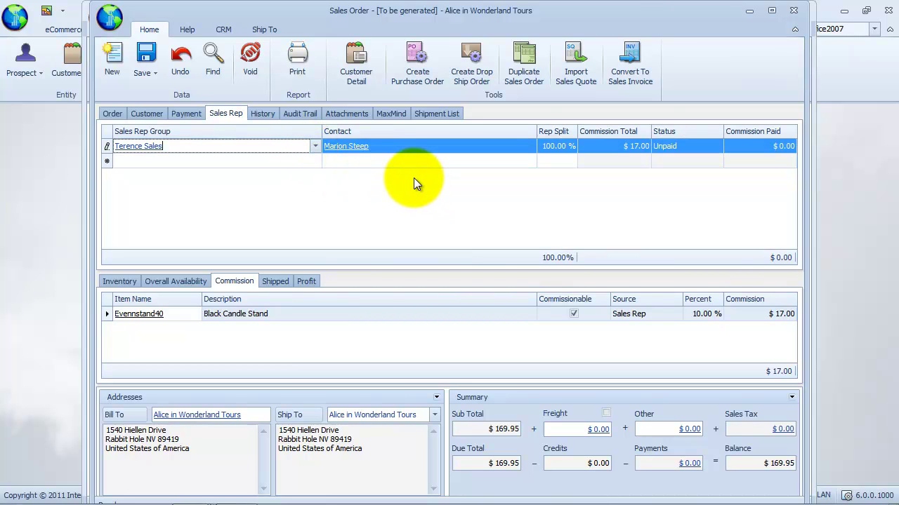
click(317, 164)
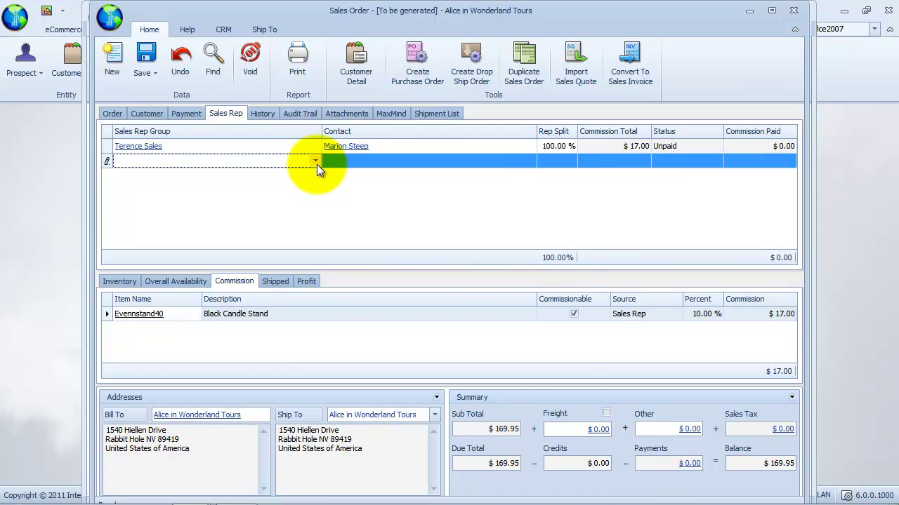
click(315, 161)
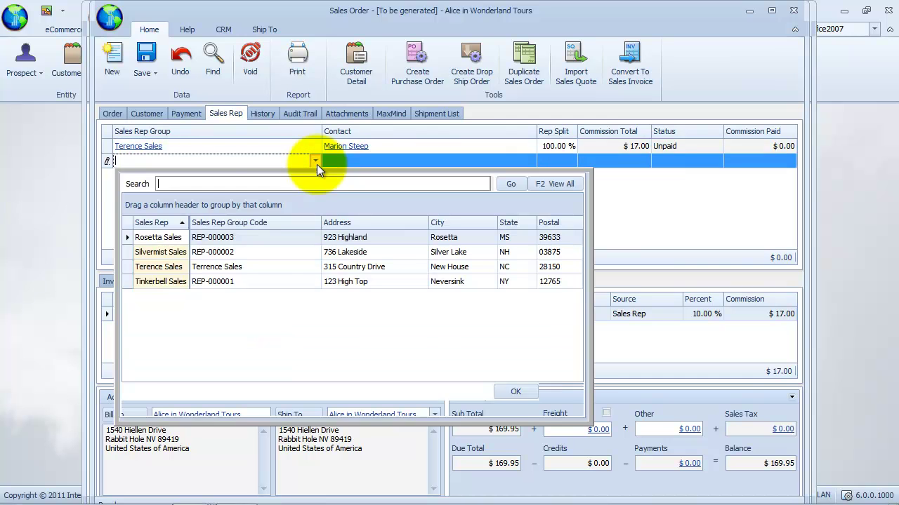
Fill the second rep row with the Terence Sales group and the second contact.
double_click(217, 266)
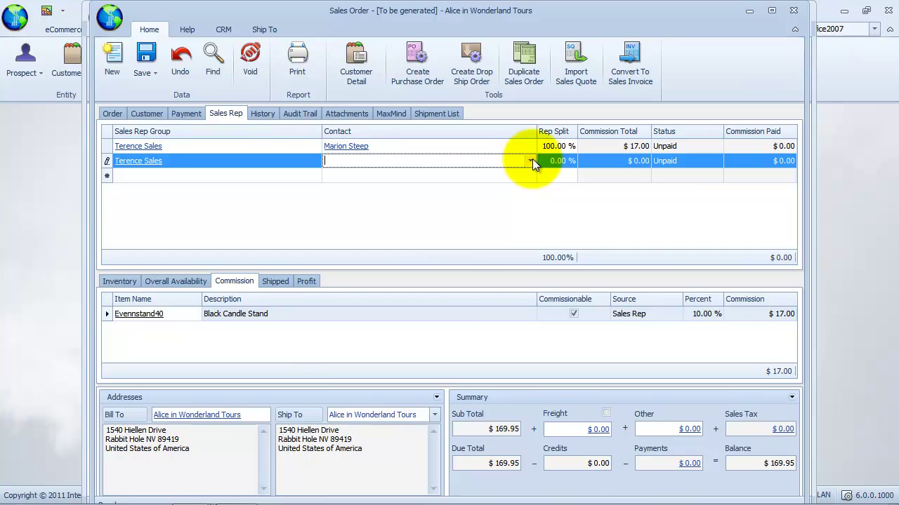
click(530, 161)
click(377, 252)
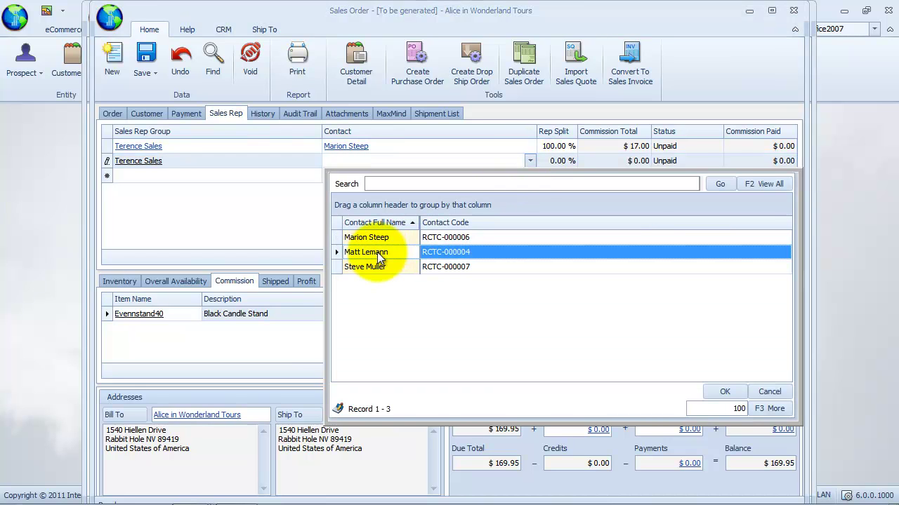
double_click(377, 252)
Set Rep Split to 50 on both rep rows, giving $8.50 each.
click(555, 146)
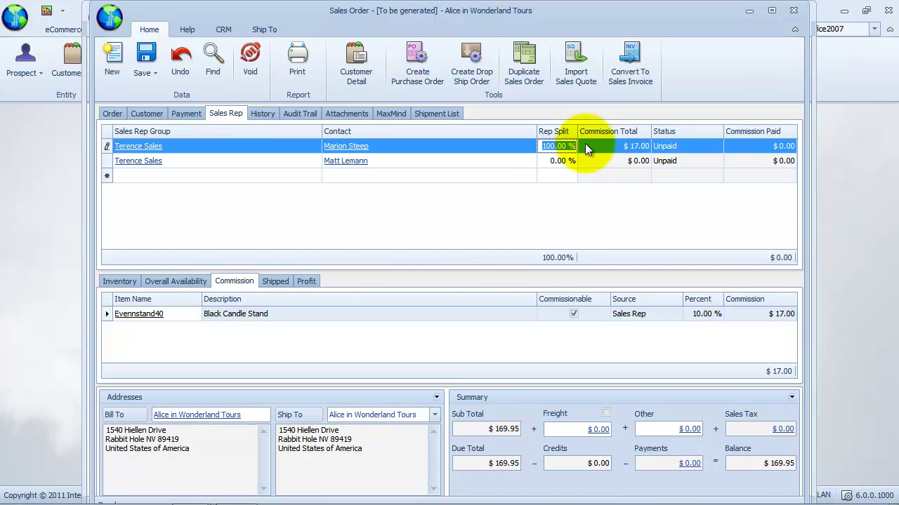
text(50)
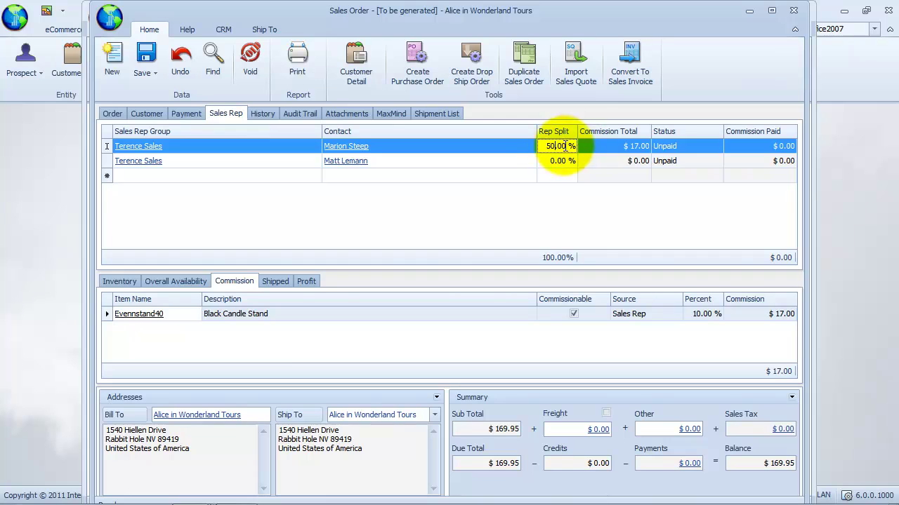
click(551, 161)
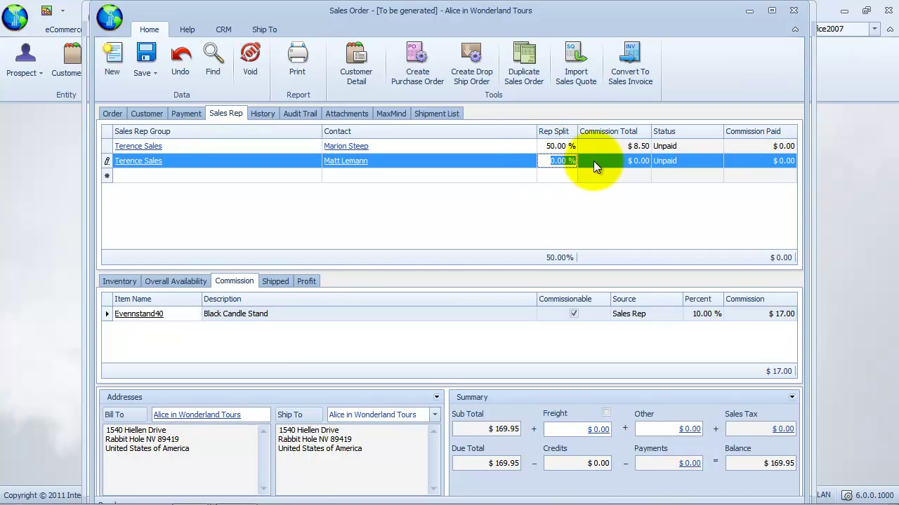
text(50)
click(554, 175)
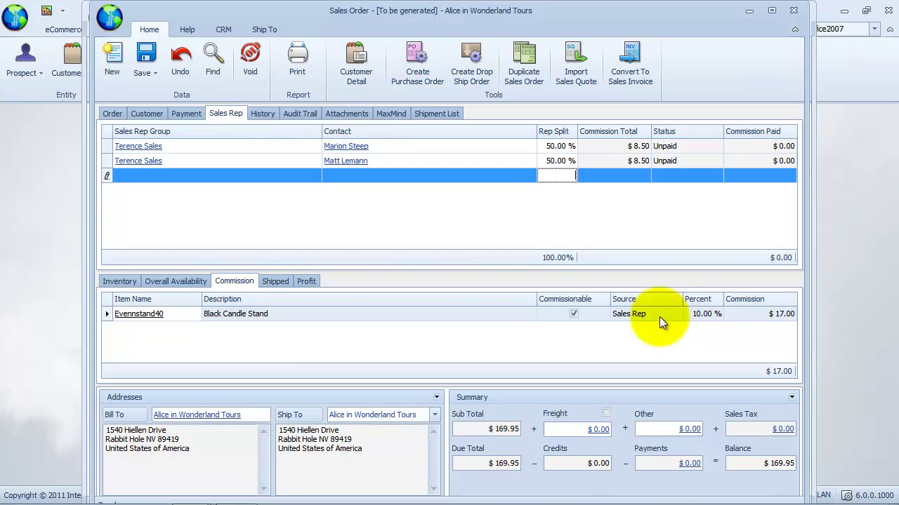
Check the item's 10% commission and save the order as SO-000025.
click(693, 318)
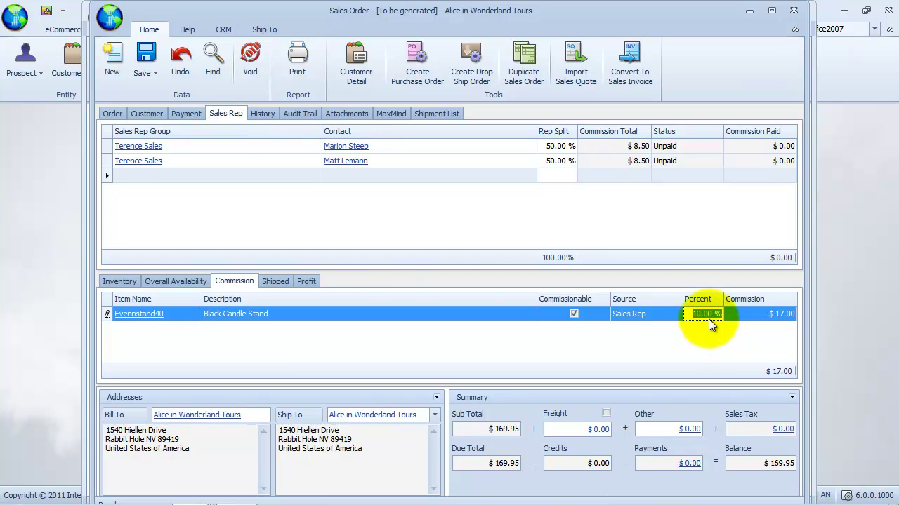
click(710, 317)
click(155, 78)
click(161, 98)
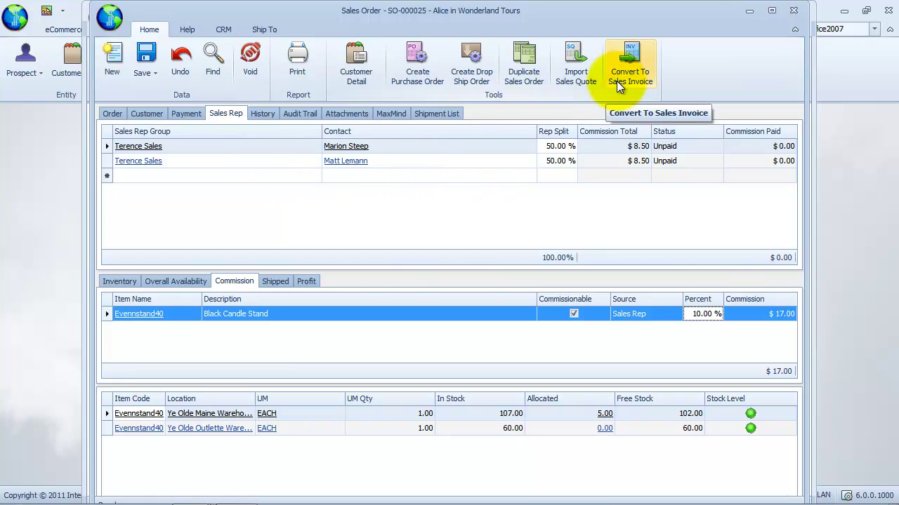
click(114, 114)
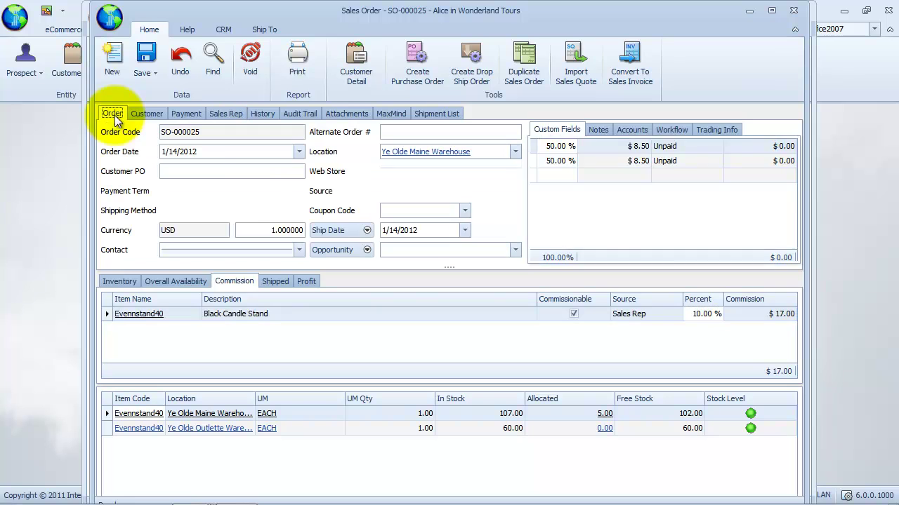
click(672, 130)
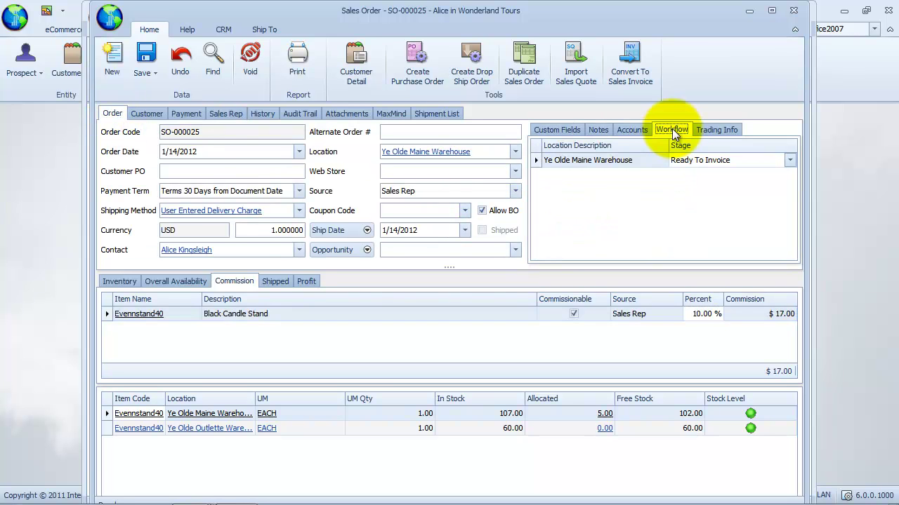
click(225, 115)
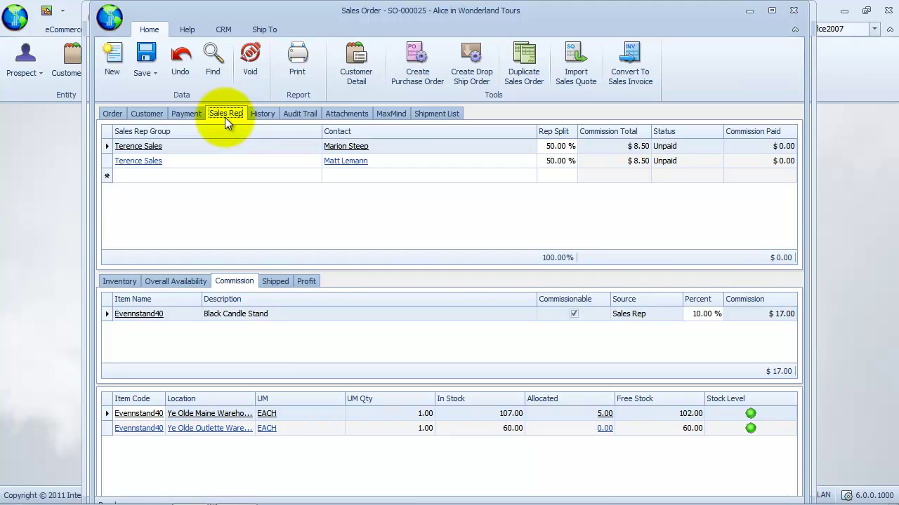
click(636, 81)
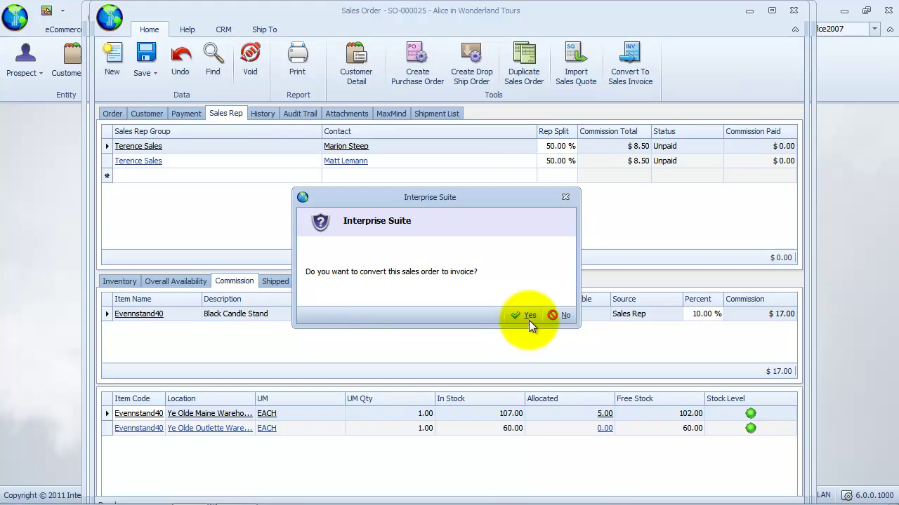
Convert SO-000025 into sales invoice INV-000005 and view it.
click(528, 319)
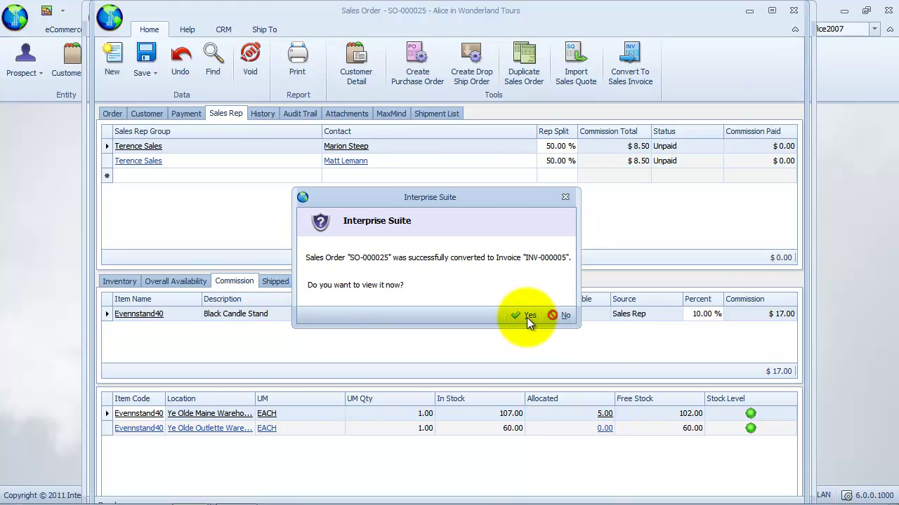
click(527, 317)
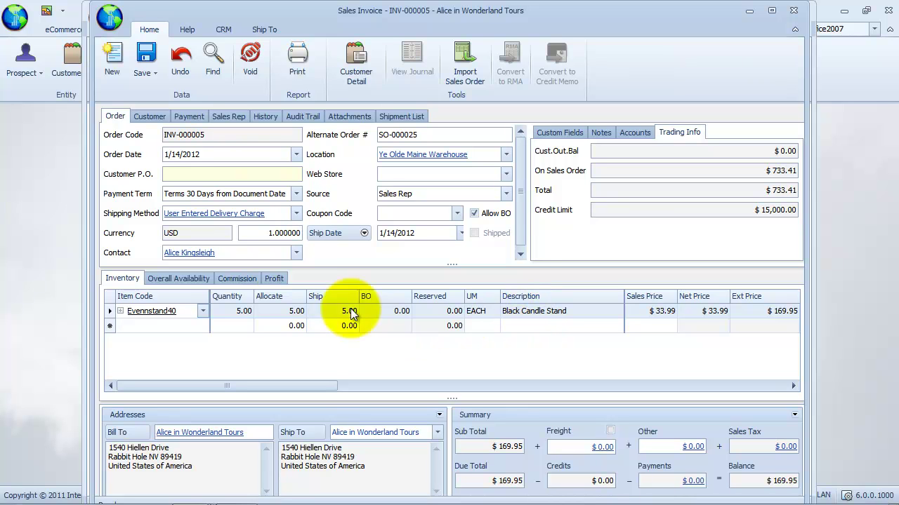
Verify INV-000005 keeps the 50/50 rep split and 10% commission, then save and close it.
click(232, 117)
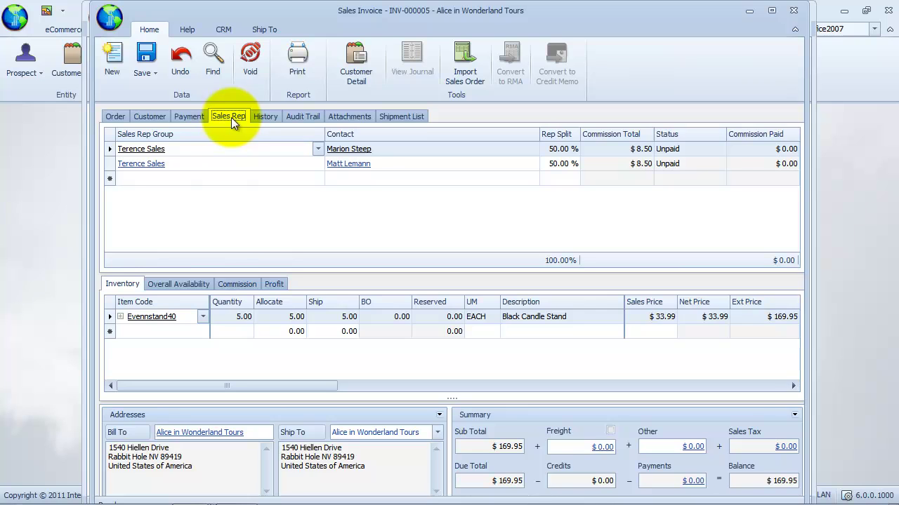
click(238, 284)
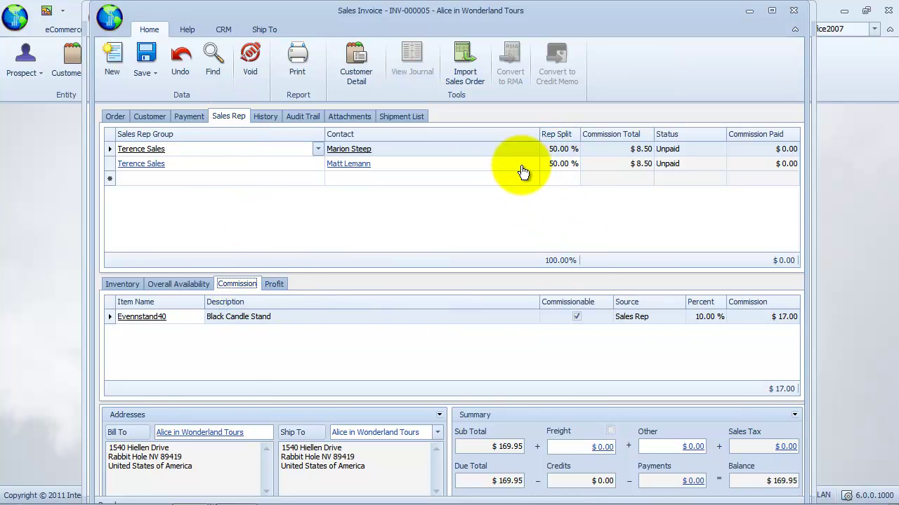
click(551, 167)
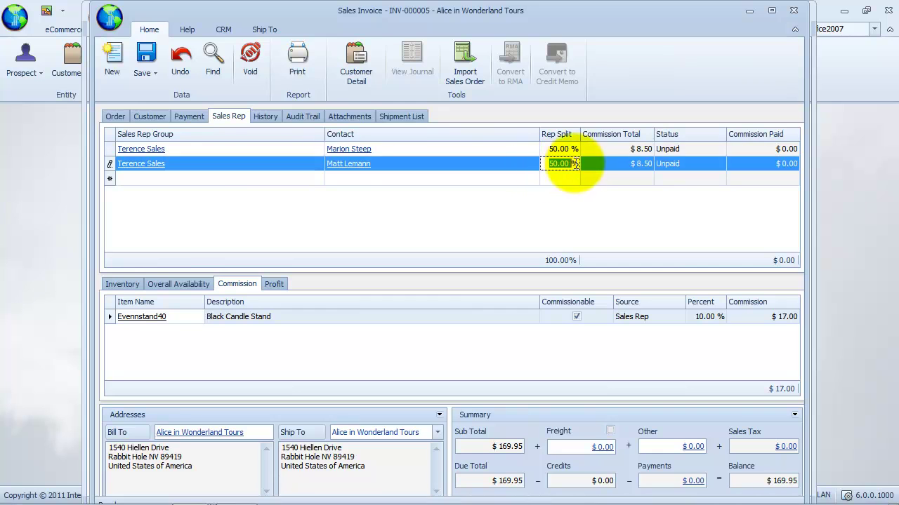
click(696, 319)
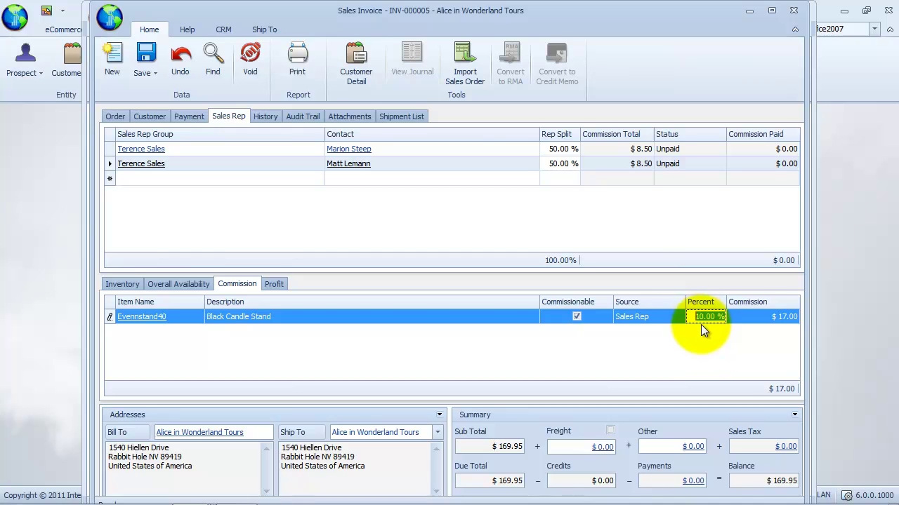
click(702, 349)
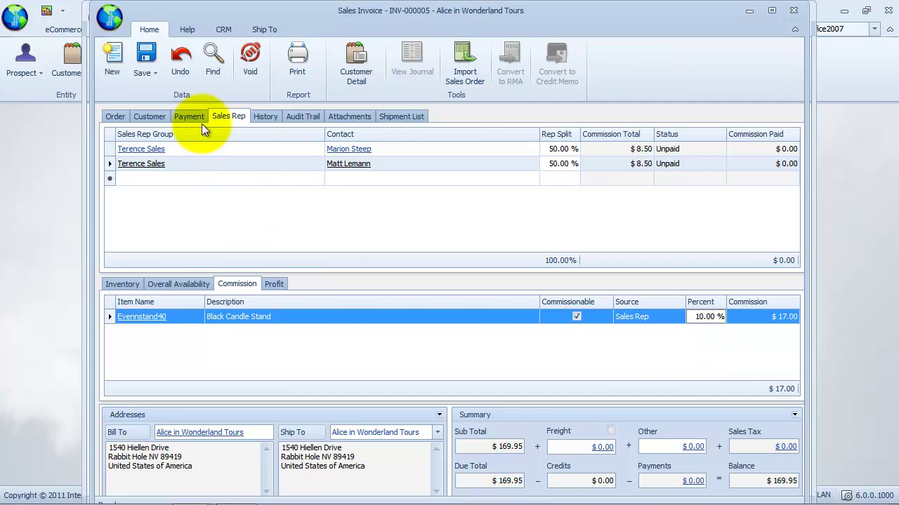
click(154, 74)
click(175, 128)
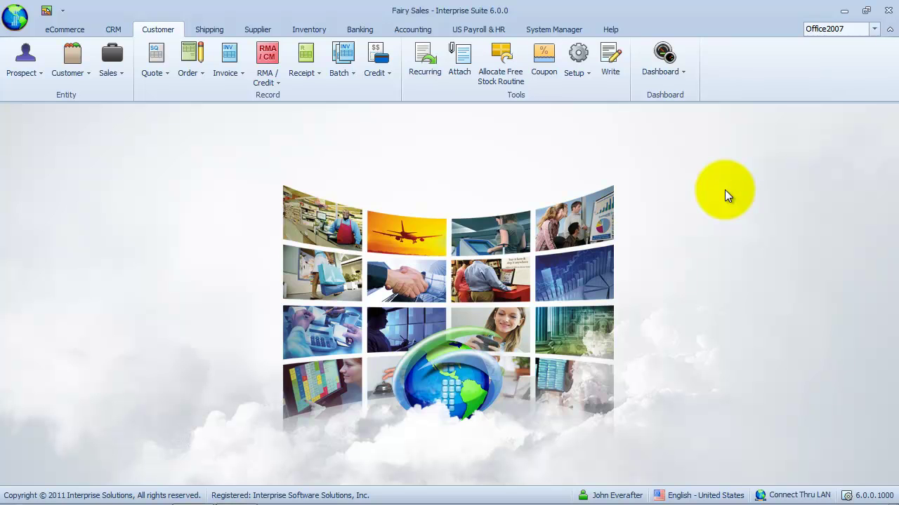
Open sales order SO-000026 from the Find Order list.
click(195, 80)
click(223, 113)
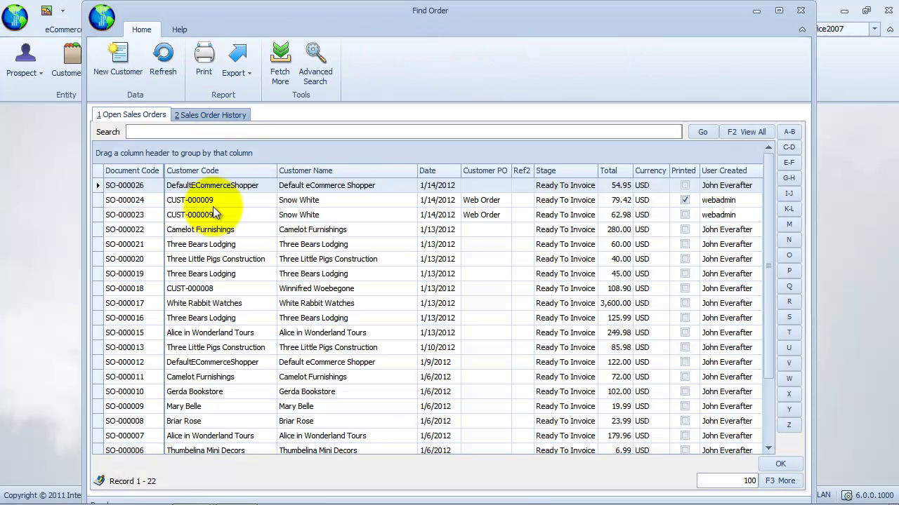
click(222, 185)
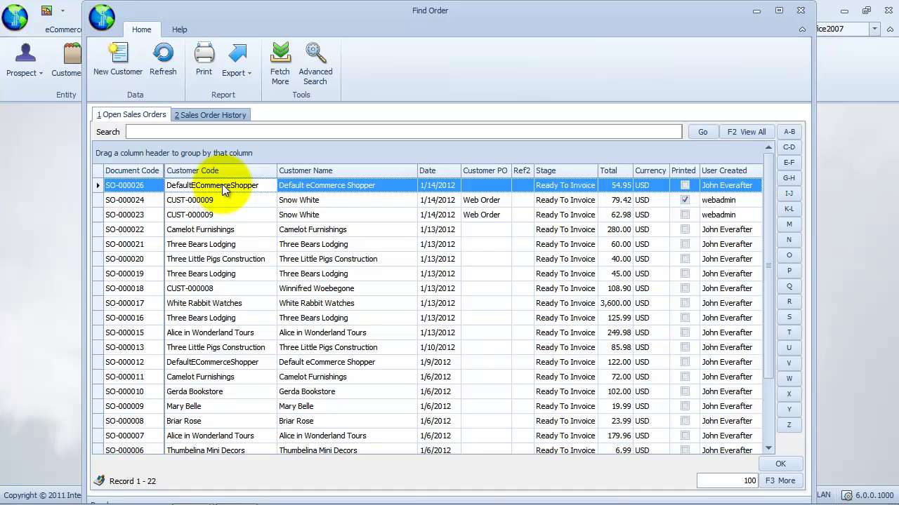
double_click(222, 185)
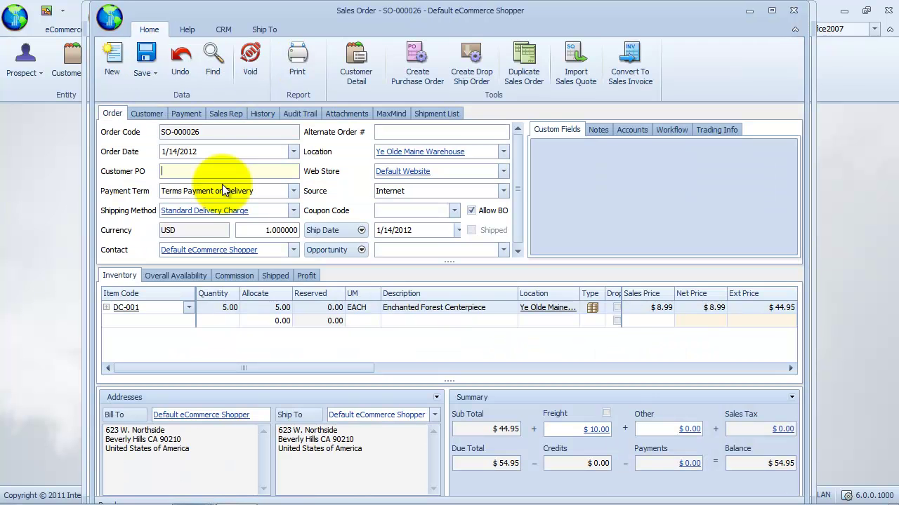
Assign the listed contact to the Clarion Rewards rep row at 100% split.
click(222, 114)
click(233, 281)
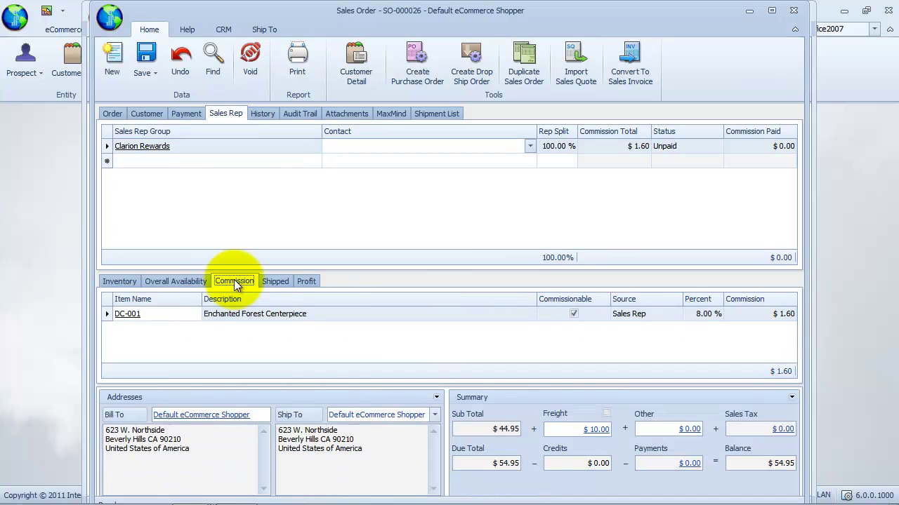
click(255, 202)
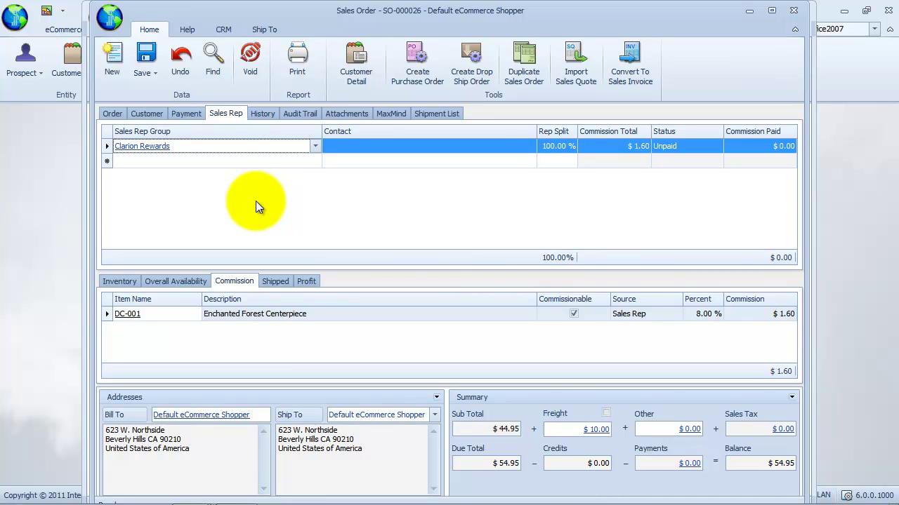
click(529, 146)
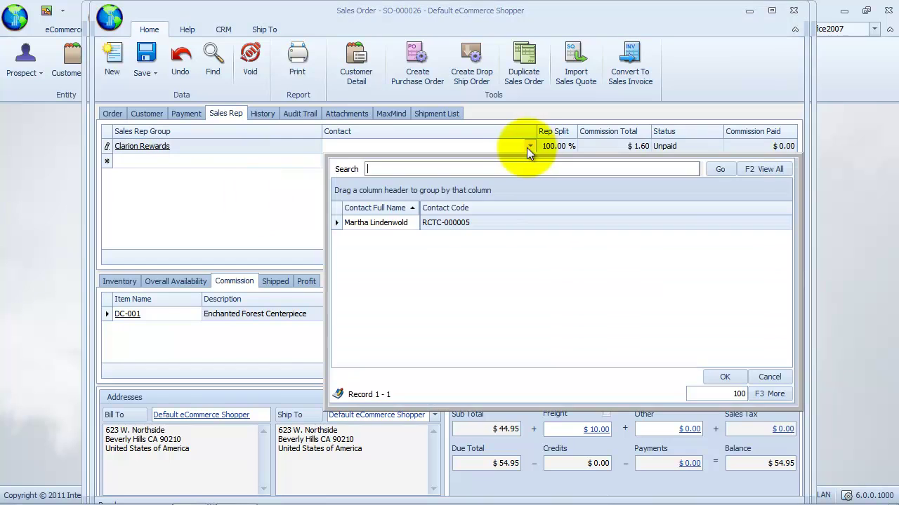
double_click(421, 222)
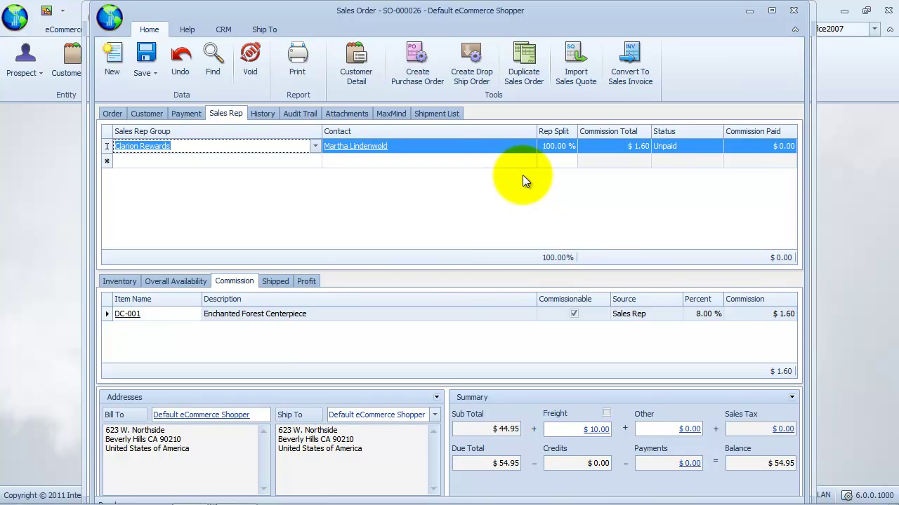
click(554, 148)
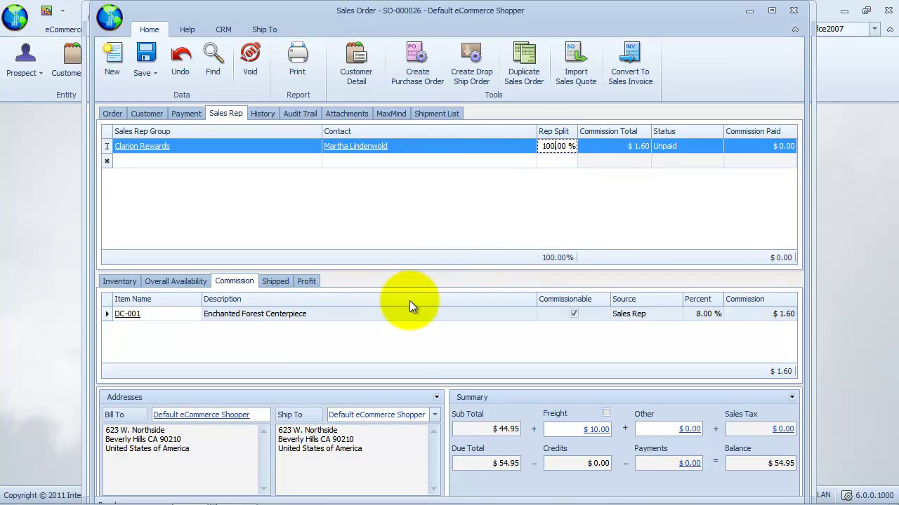
click(410, 331)
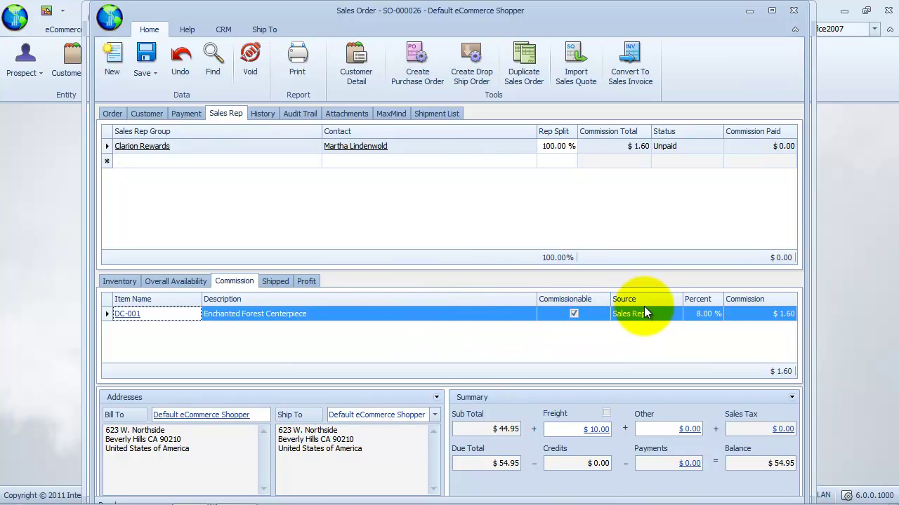
Change the DC-001 commission percent to 10 ($2.00) and save the order.
click(695, 319)
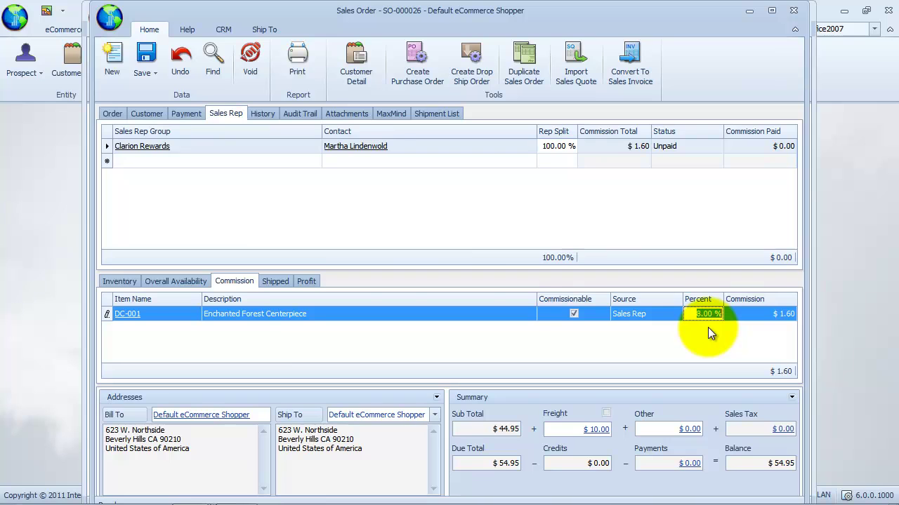
text(10)
key(Return)
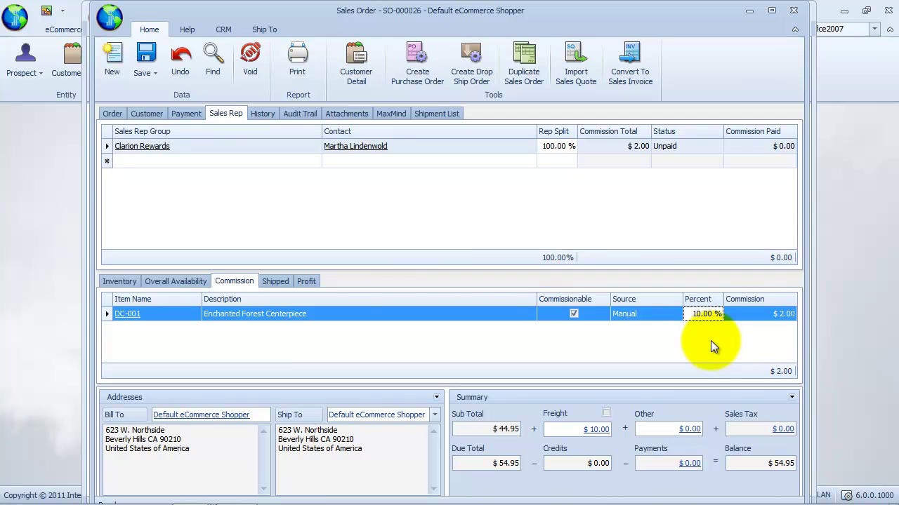
click(140, 73)
click(157, 97)
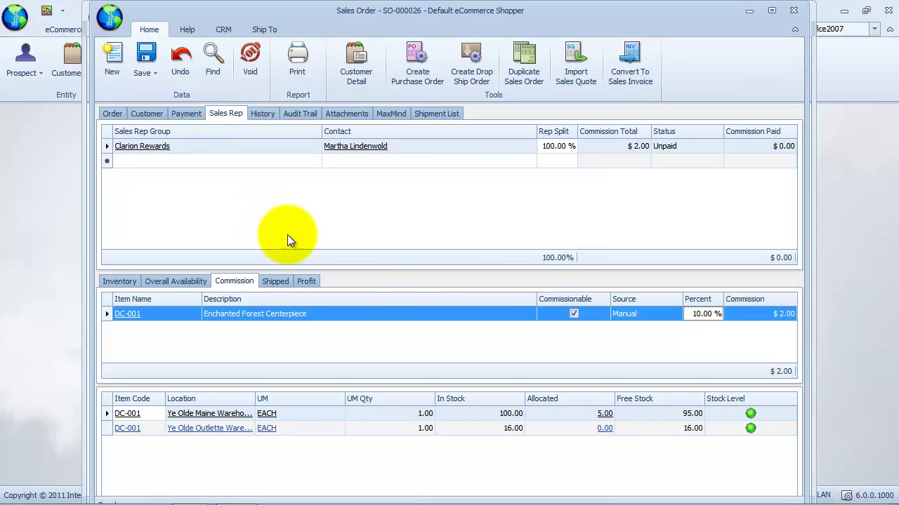
Convert SO-000026 into invoice INV-000006 and review its Clarion Rewards rep and 10% commission.
click(639, 81)
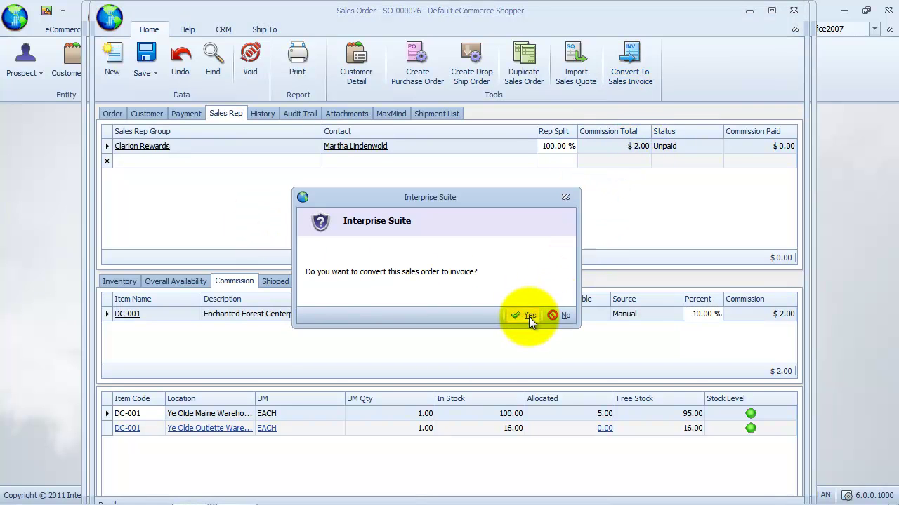
click(528, 317)
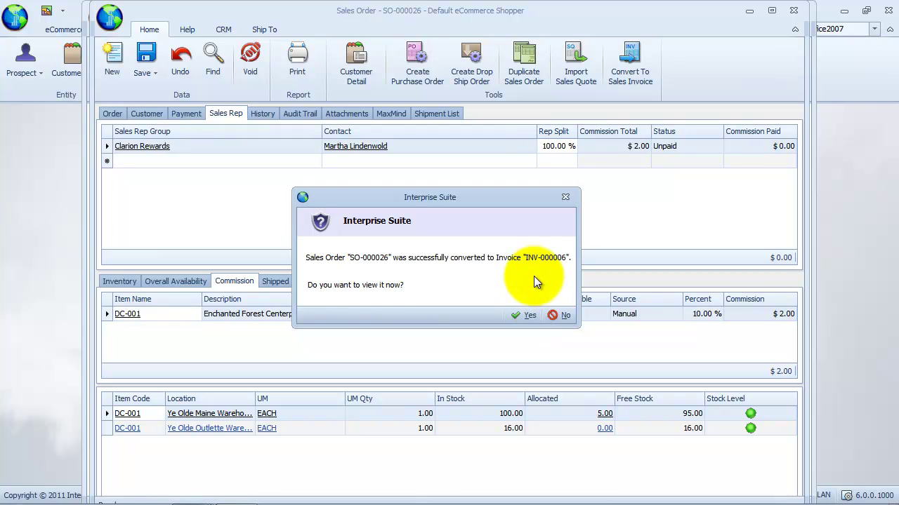
click(523, 316)
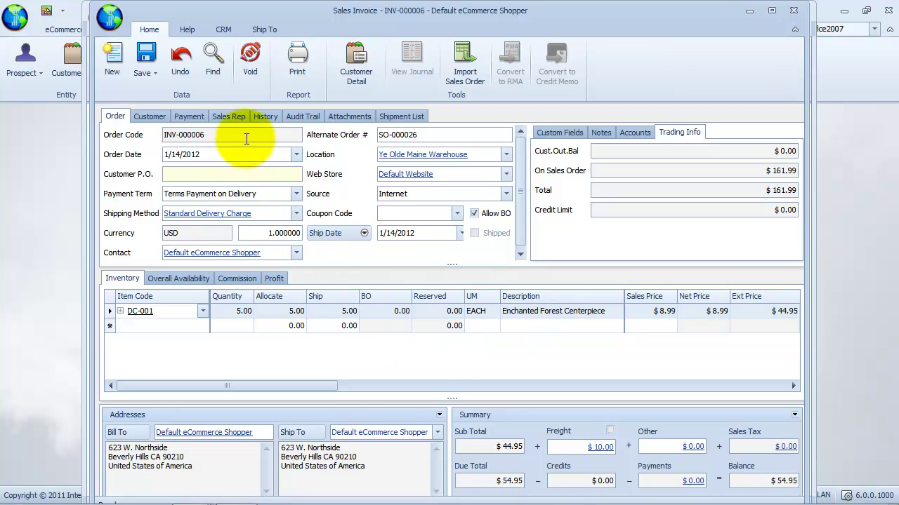
click(235, 115)
click(230, 281)
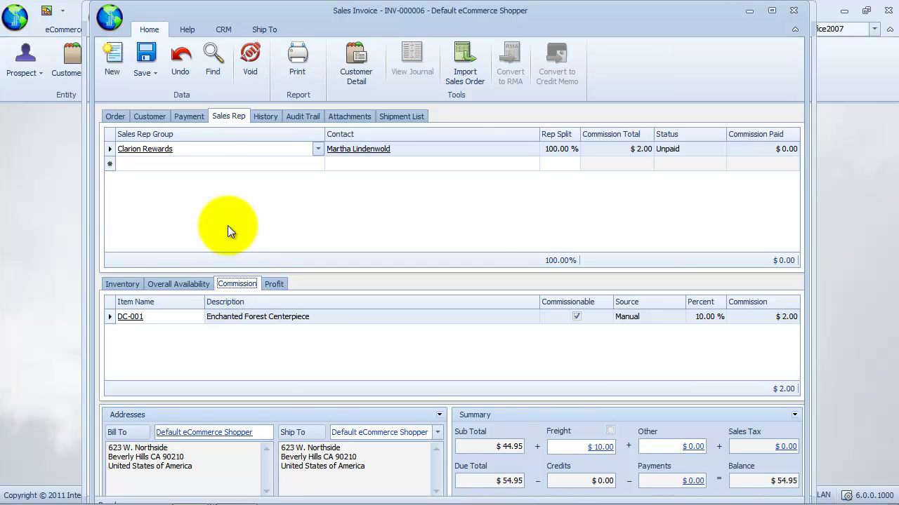
click(160, 83)
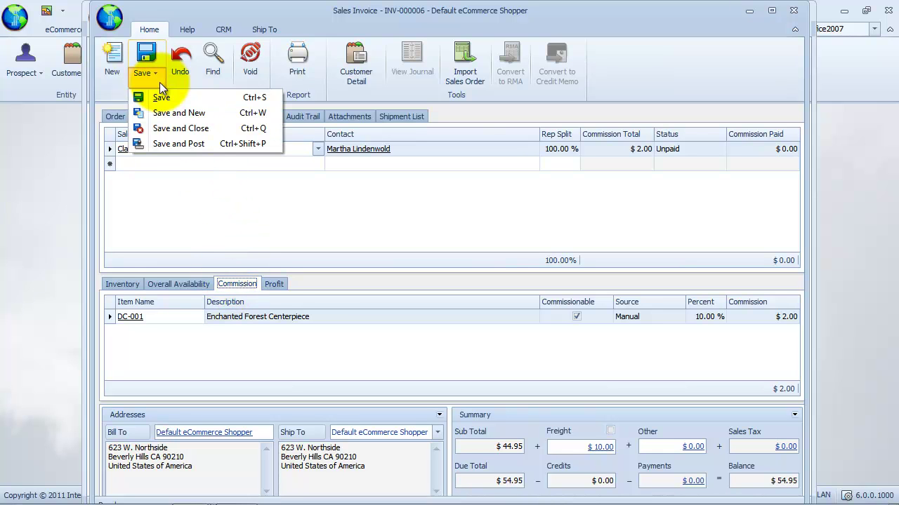
Save and close invoice INV-000006, then close sales order SO-000026 and the Find Order list.
click(254, 127)
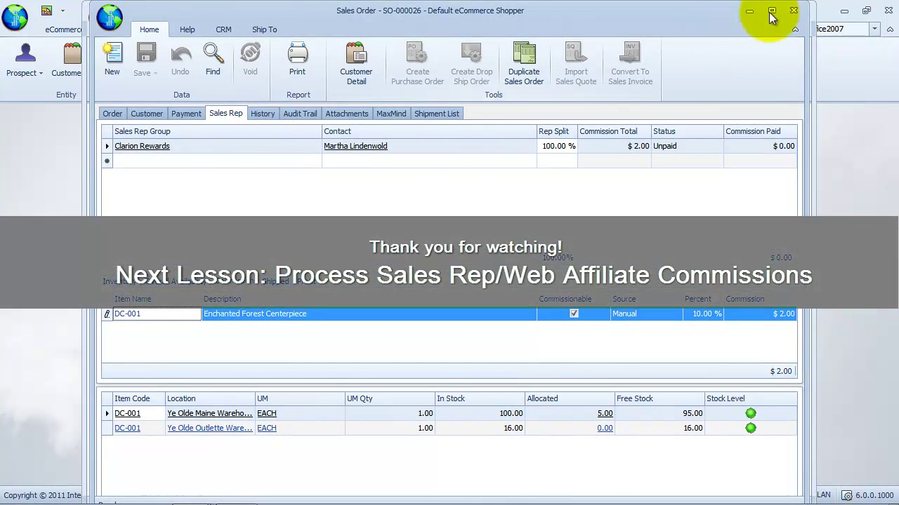
click(794, 11)
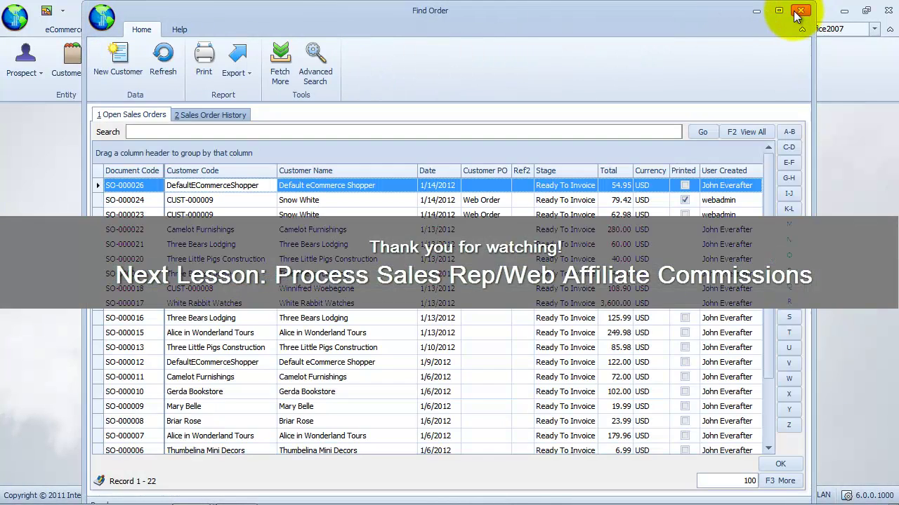
click(799, 11)
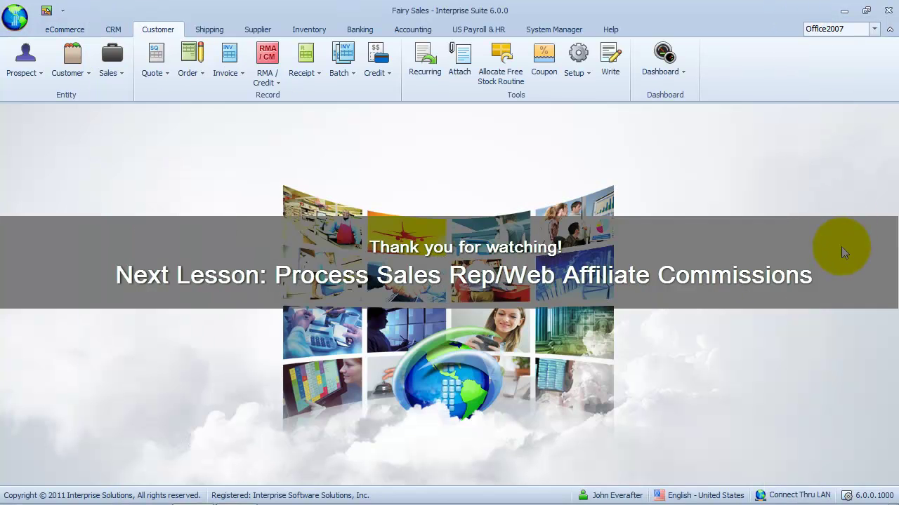